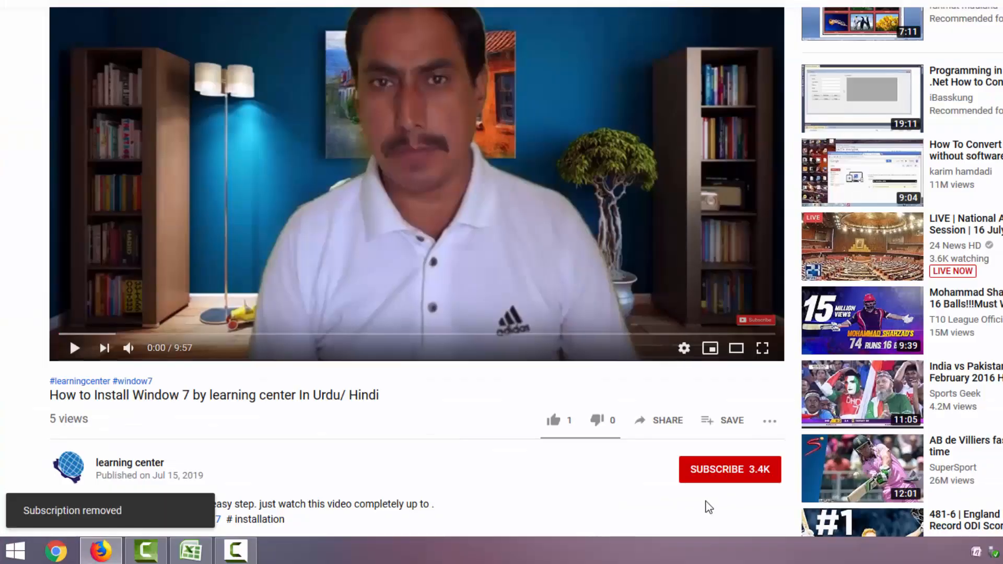
pyautogui.click(711, 469)
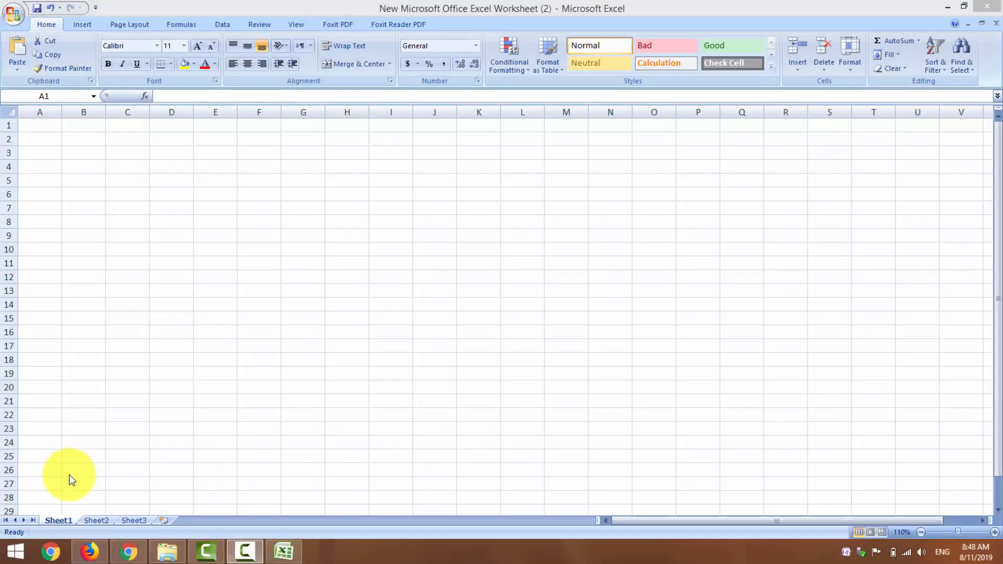
# Insert a new sheet before Sheet1 from the Personal Monthly Budget spreadsheet template
pyautogui.rightClick(58, 519)
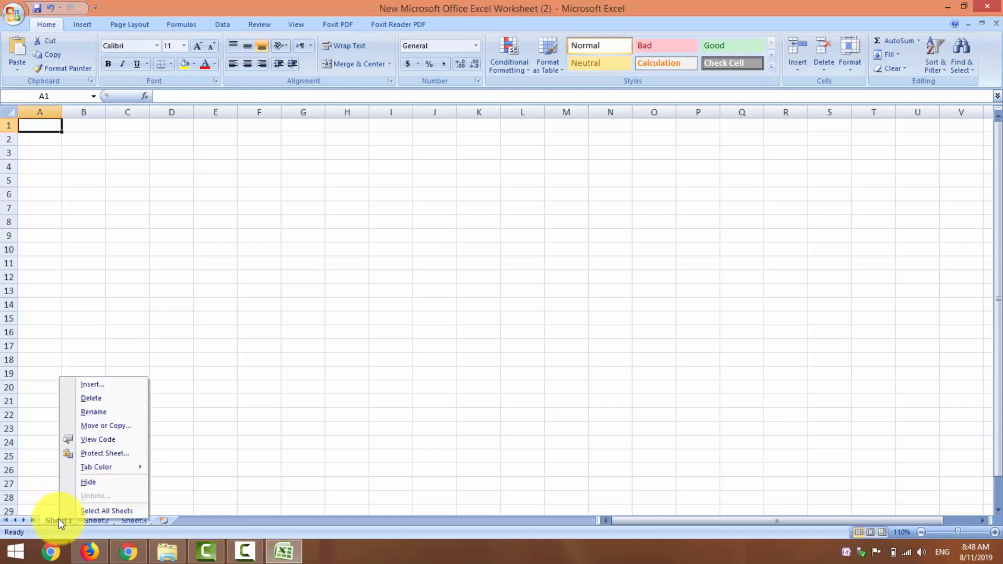
pyautogui.click(97, 387)
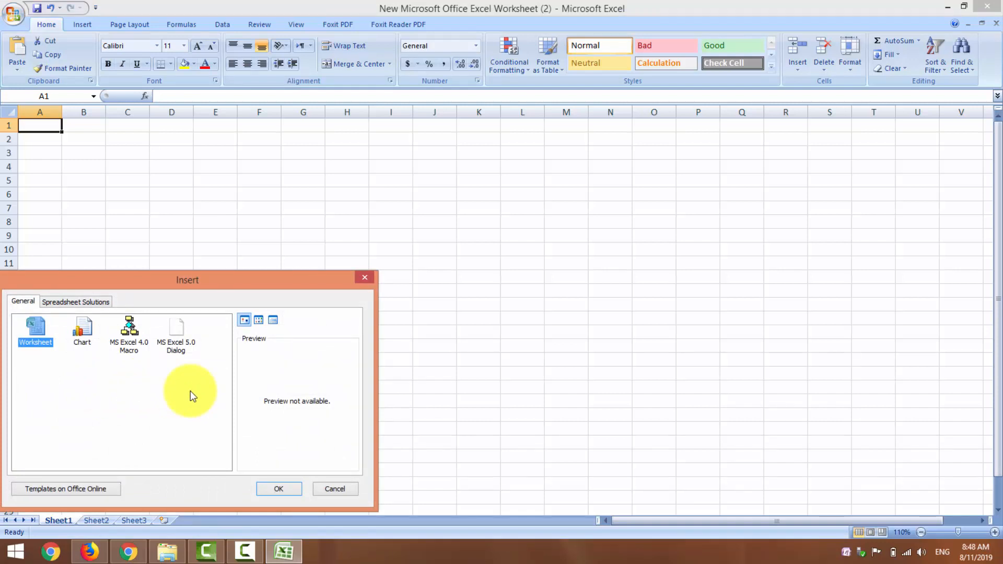
pyautogui.click(94, 306)
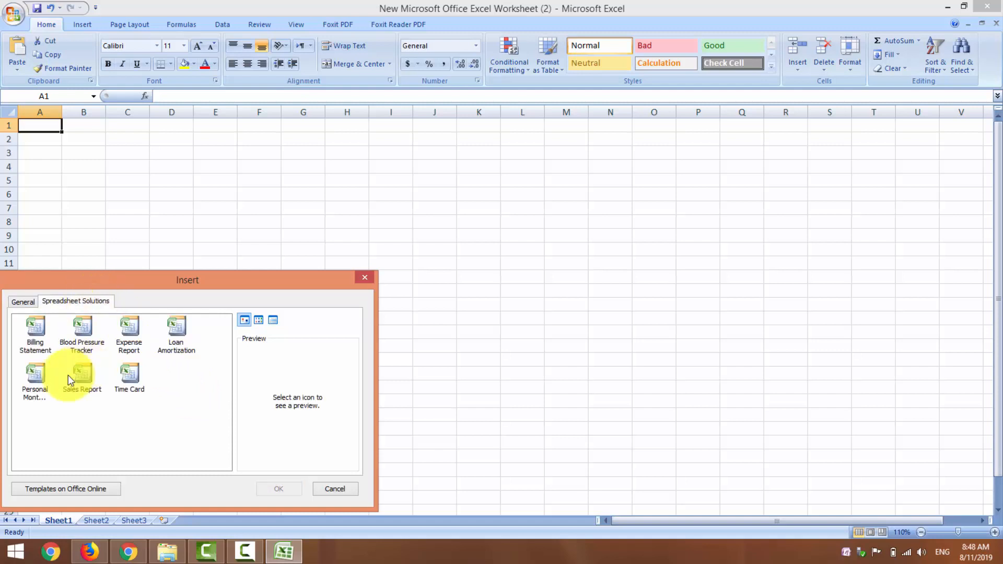
pyautogui.click(36, 398)
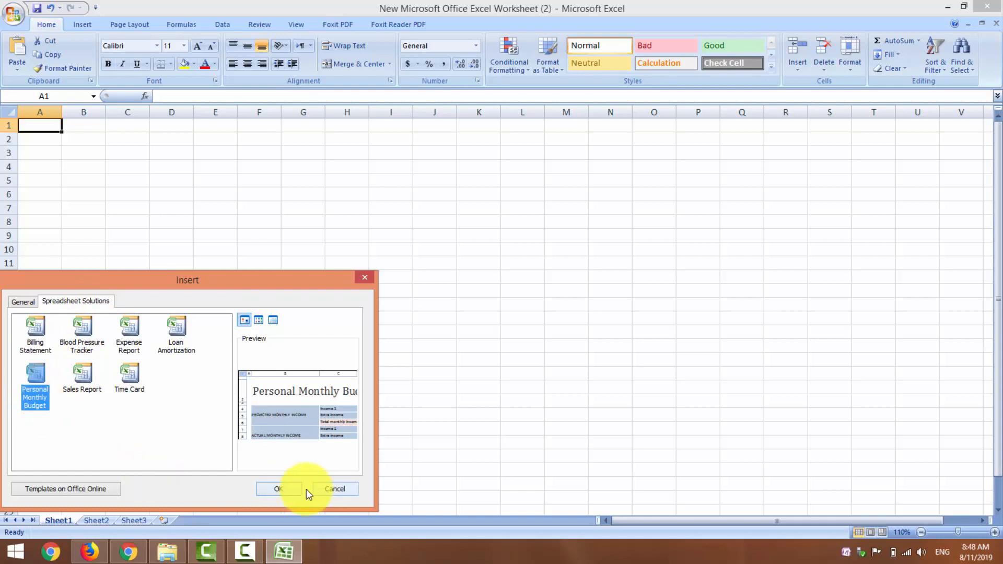
pyautogui.click(285, 491)
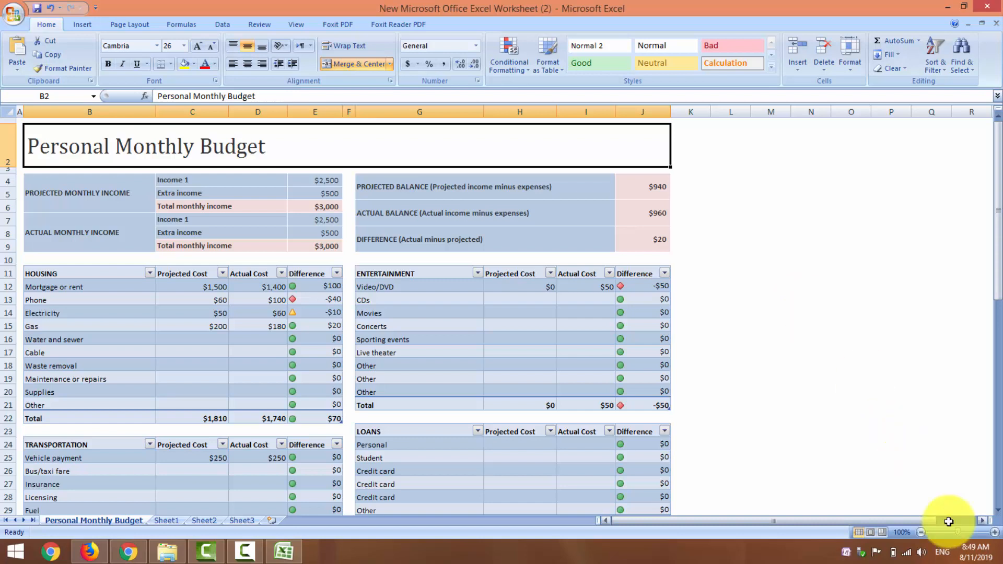
# Set the projected monthly Income 1 to 40000 and the projected Extra income to 12000
pyautogui.click(995, 533)
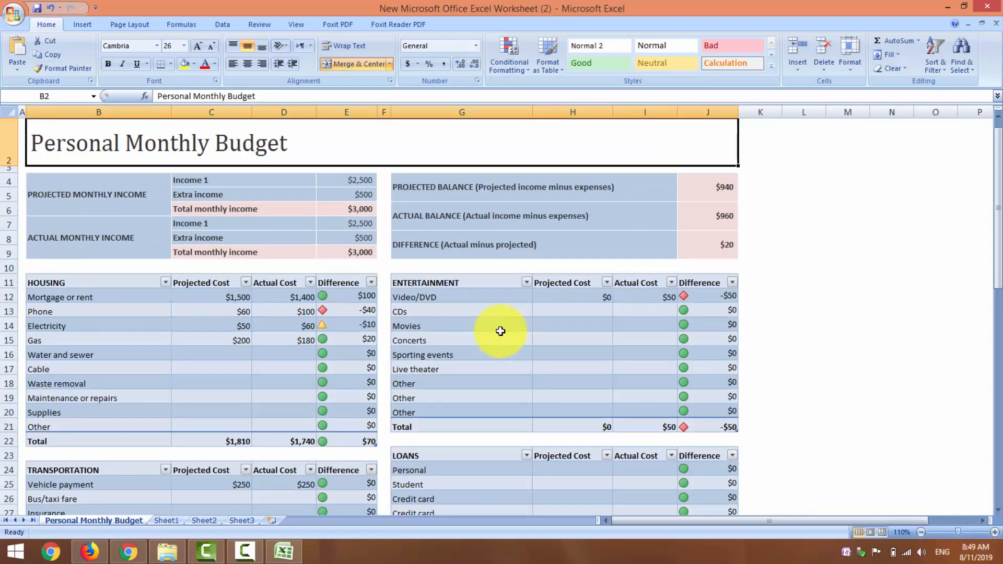
pyautogui.click(994, 533)
pyautogui.click(994, 533)
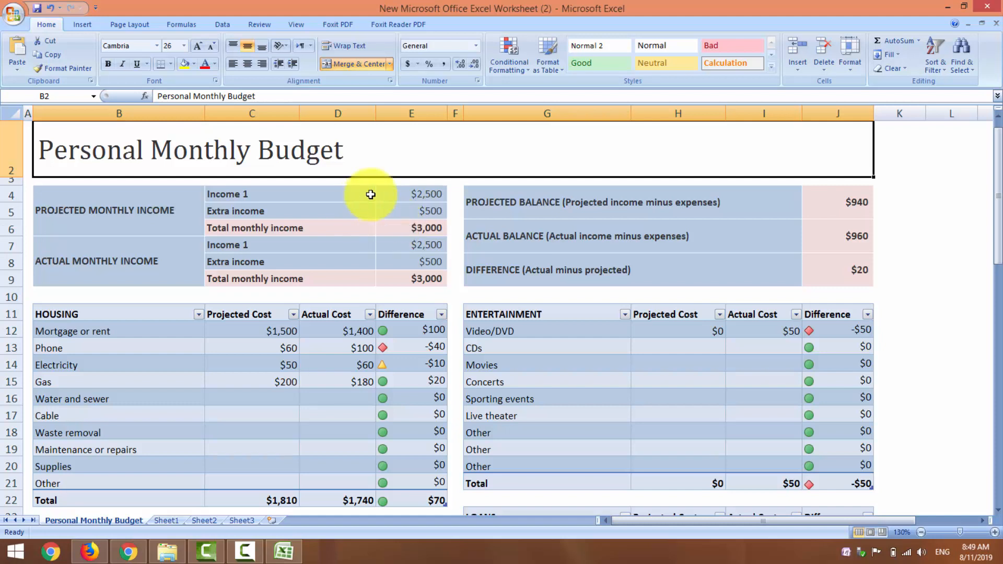
pyautogui.click(417, 195)
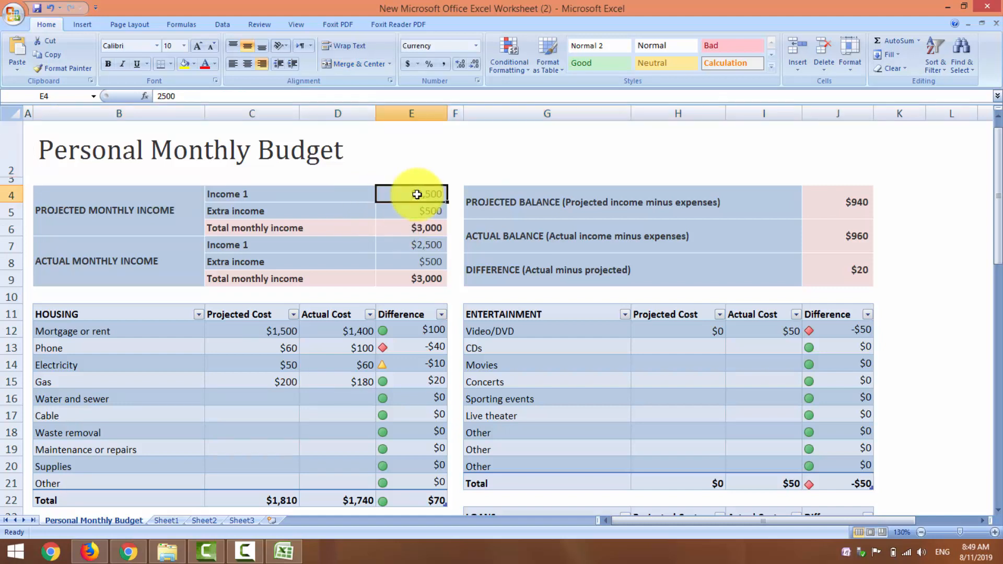
pyautogui.write('4')
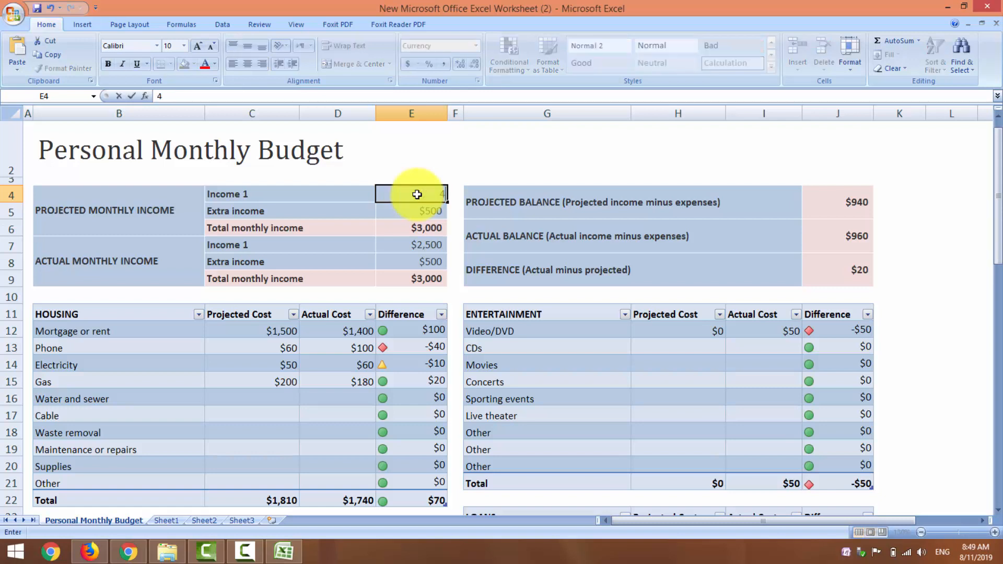
pyautogui.write('0000')
pyautogui.press('Return')
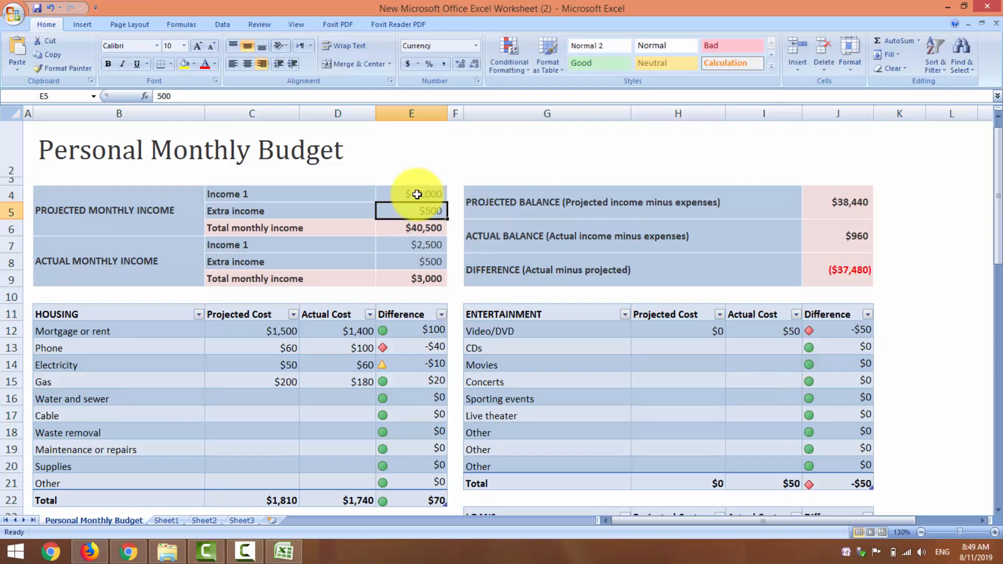
pyautogui.write('12')
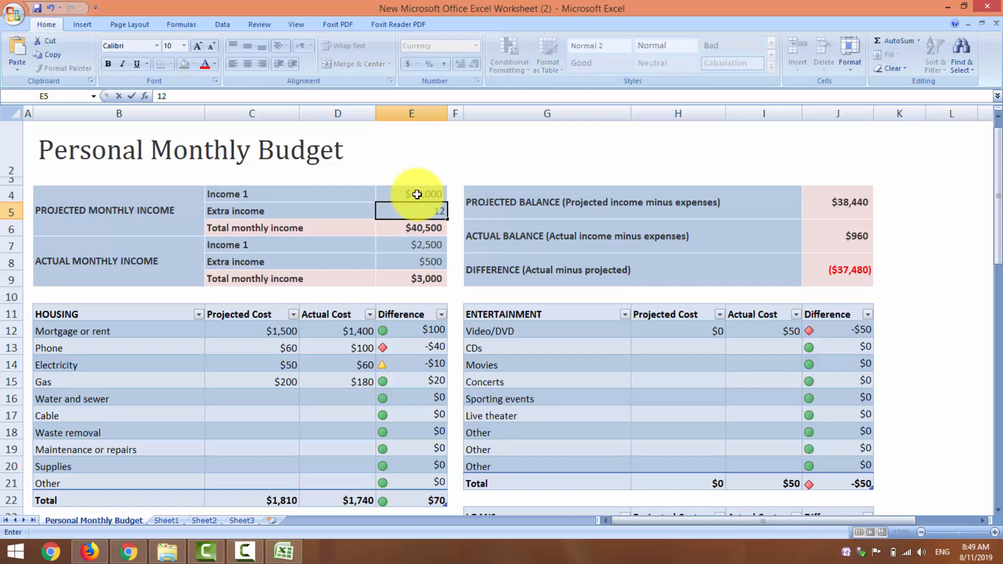
pyautogui.write('000')
pyautogui.press('Return')
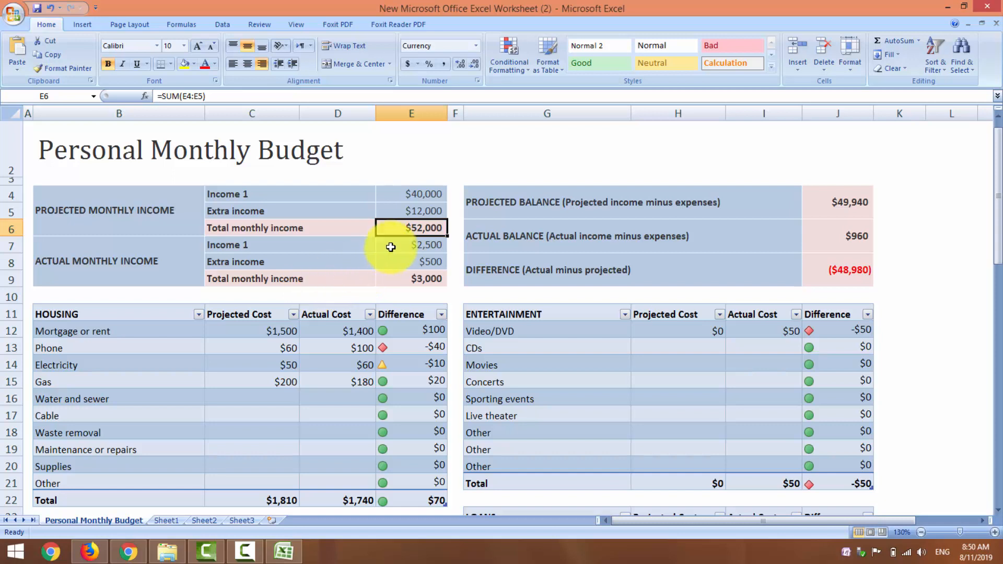
# Set the actual monthly Income 1 to 43000 and the actual Extra income to 3000
pyautogui.click(391, 247)
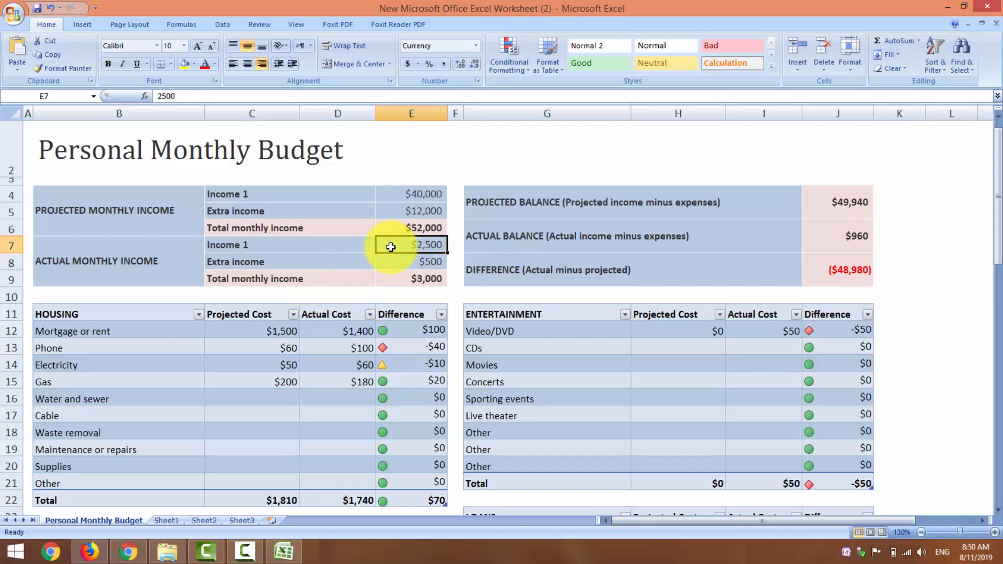
pyautogui.write('43')
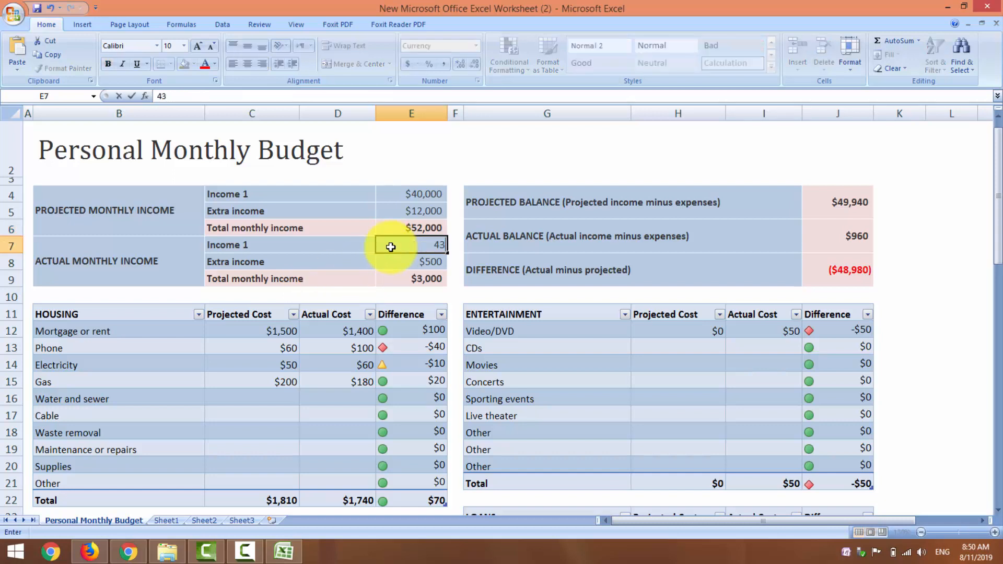
pyautogui.write('000')
pyautogui.press('Return')
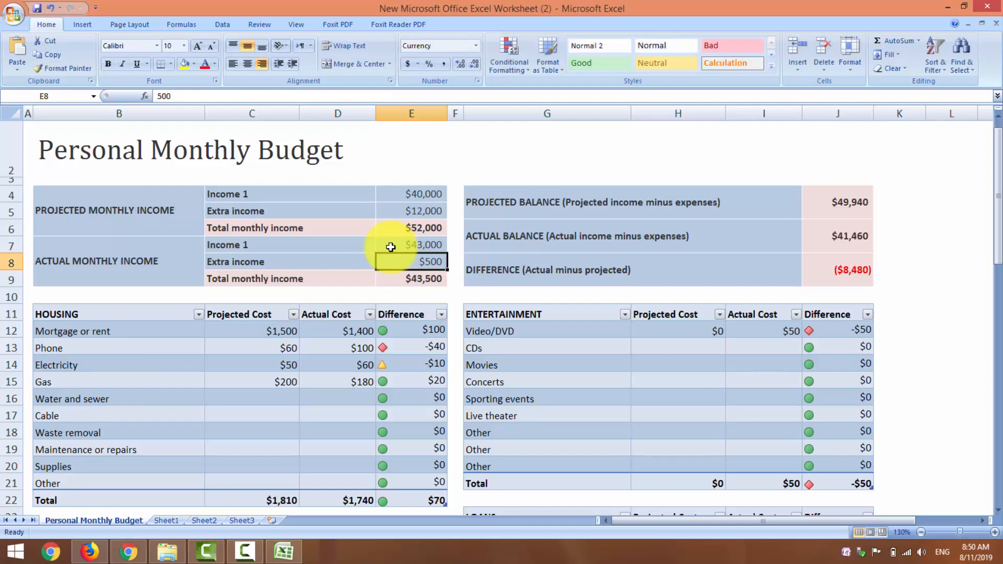
pyautogui.write('3000')
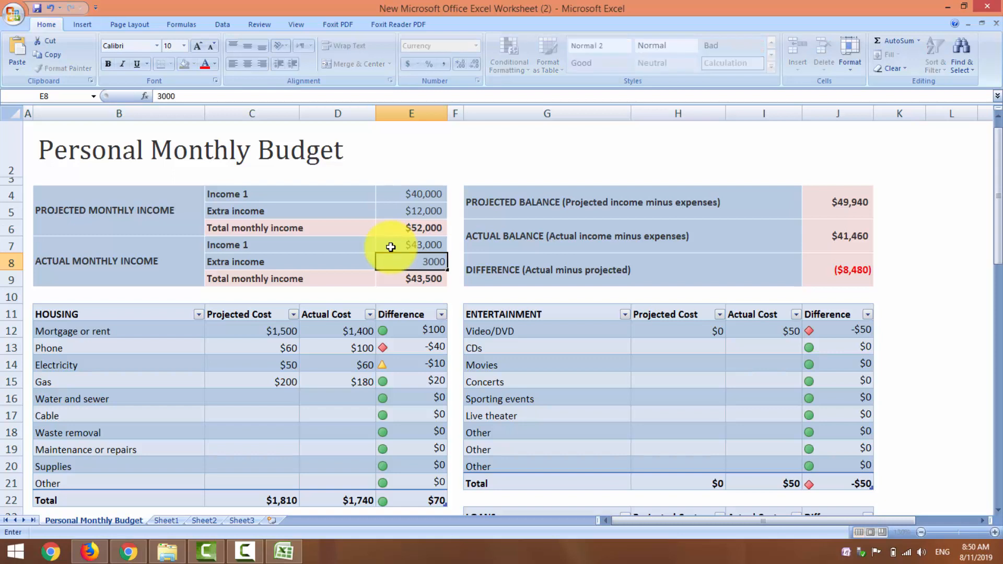
pyautogui.press('Return')
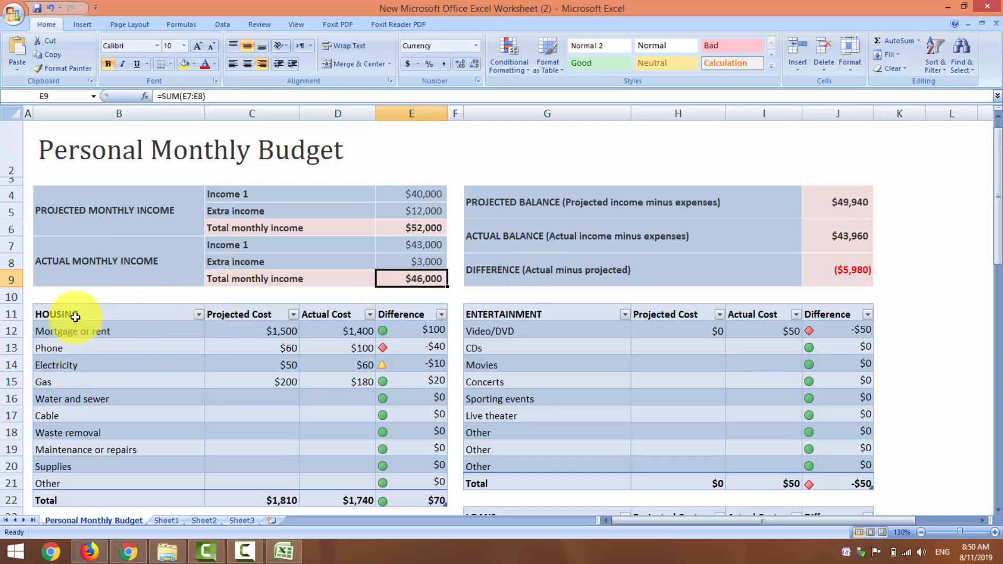
# Set the Mortgage or rent projected cost to 1340 and its actual cost to 1050 in the Housing table
pyautogui.click(75, 316)
pyautogui.doubleClick(76, 316)
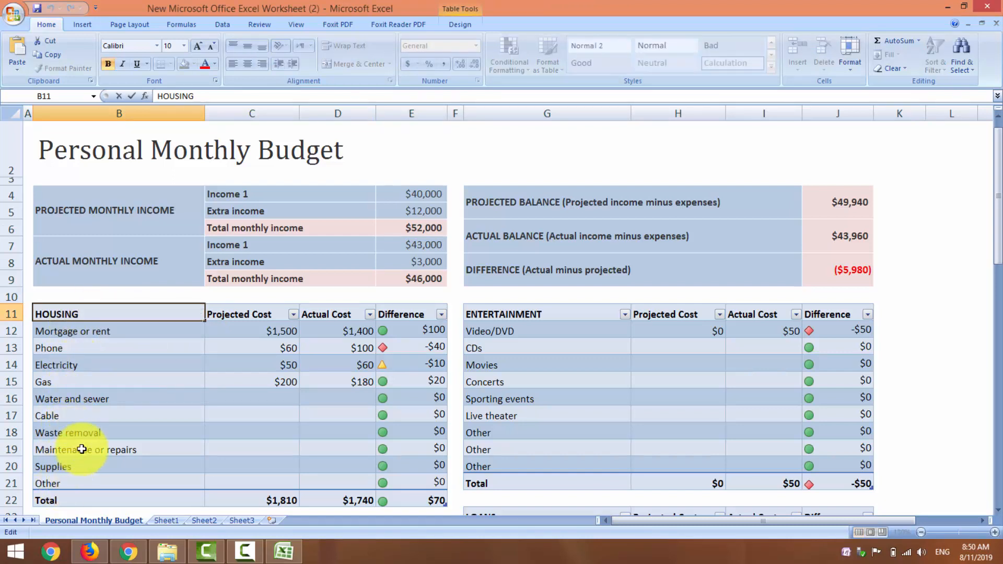
pyautogui.click(239, 325)
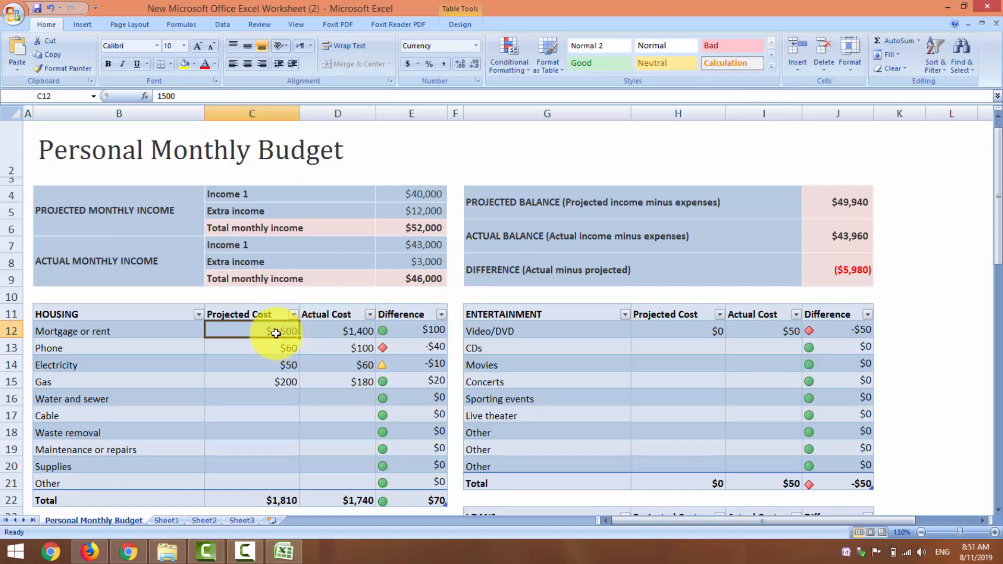
pyautogui.write('340')
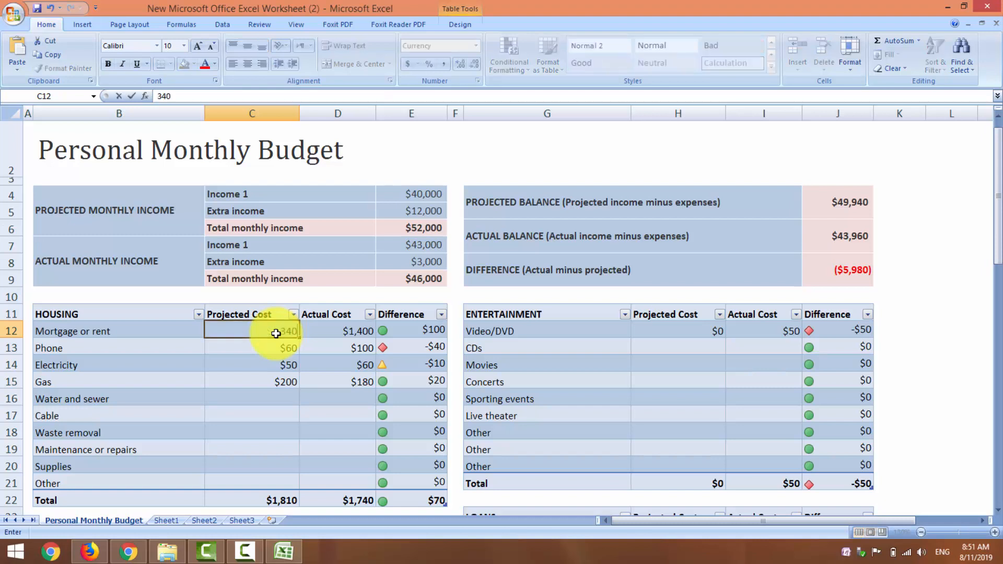
pyautogui.press('BackSpace')
pyautogui.press('BackSpace')
pyautogui.press('BackSpace')
pyautogui.write('1')
pyautogui.write('340')
pyautogui.press('Tab')
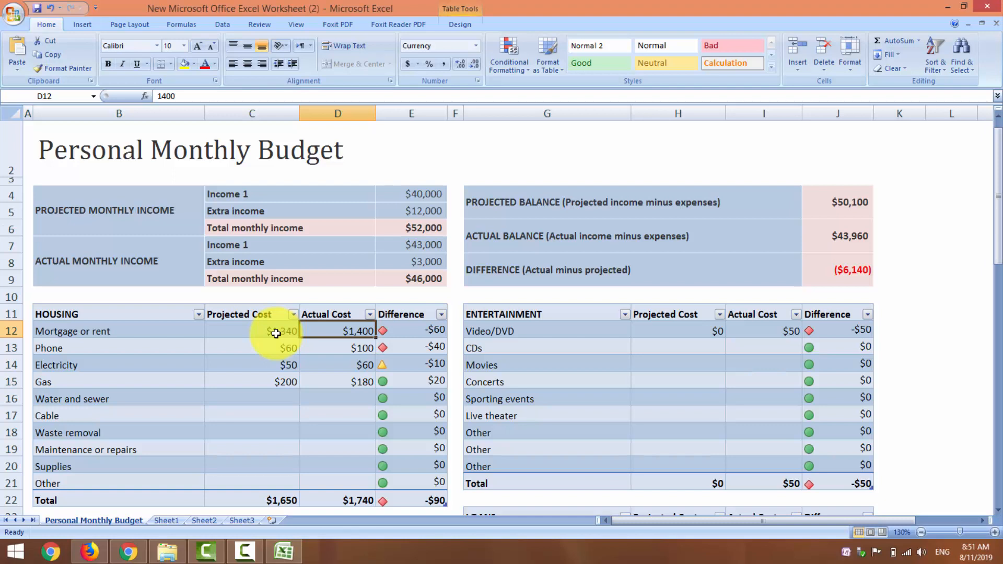
pyautogui.write('10')
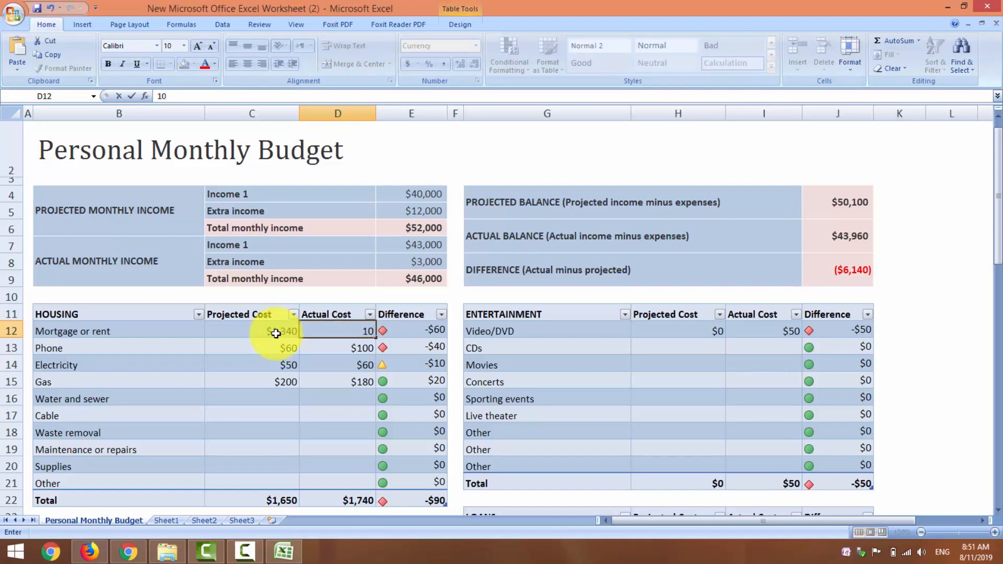
pyautogui.write('50')
pyautogui.press('Tab')
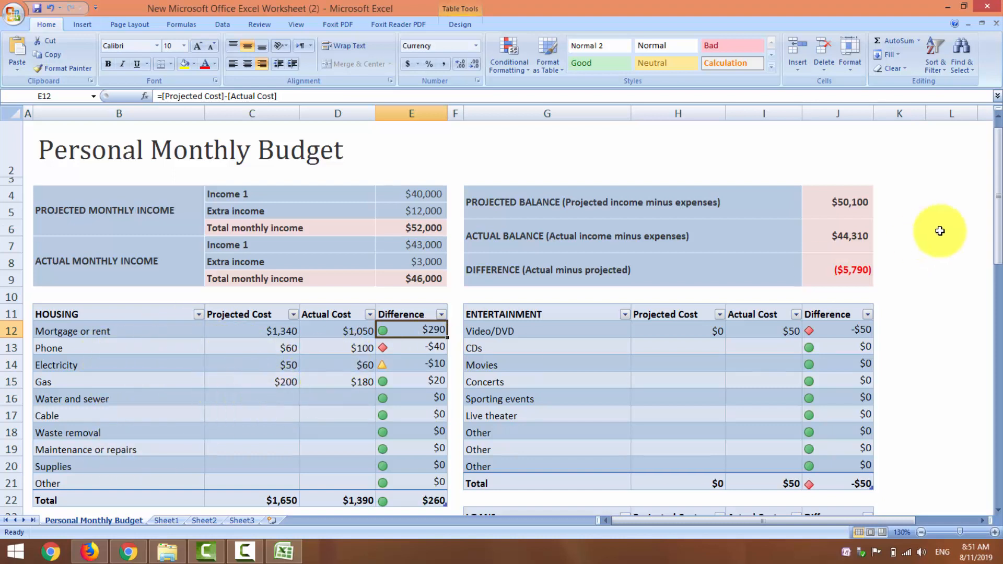
# Review the remaining expense tables and the total cost summary, down to the Personal Care items
pyautogui.moveTo(998, 196); pyautogui.dragTo(998, 225)
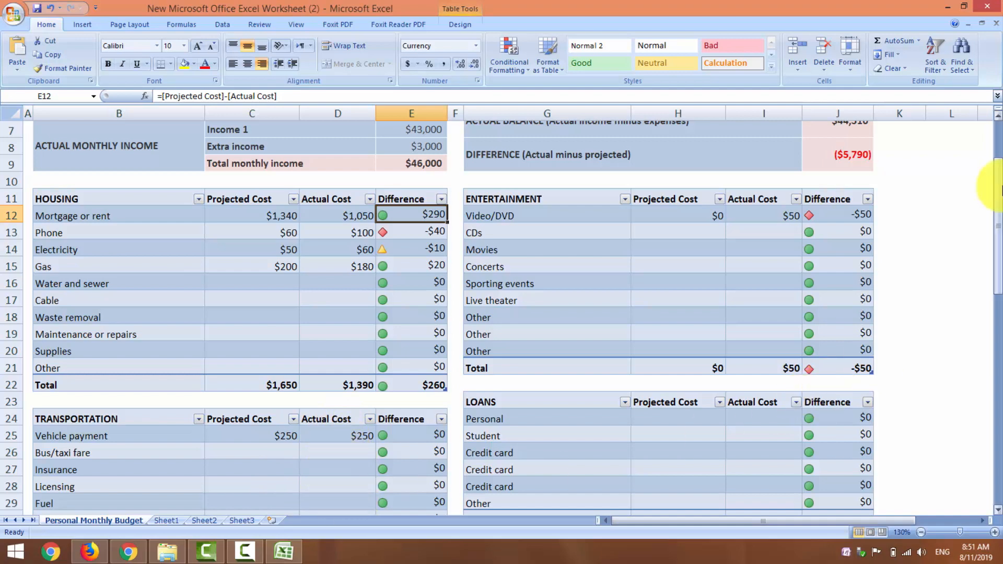
pyautogui.moveTo(998, 189); pyautogui.dragTo(979, 274)
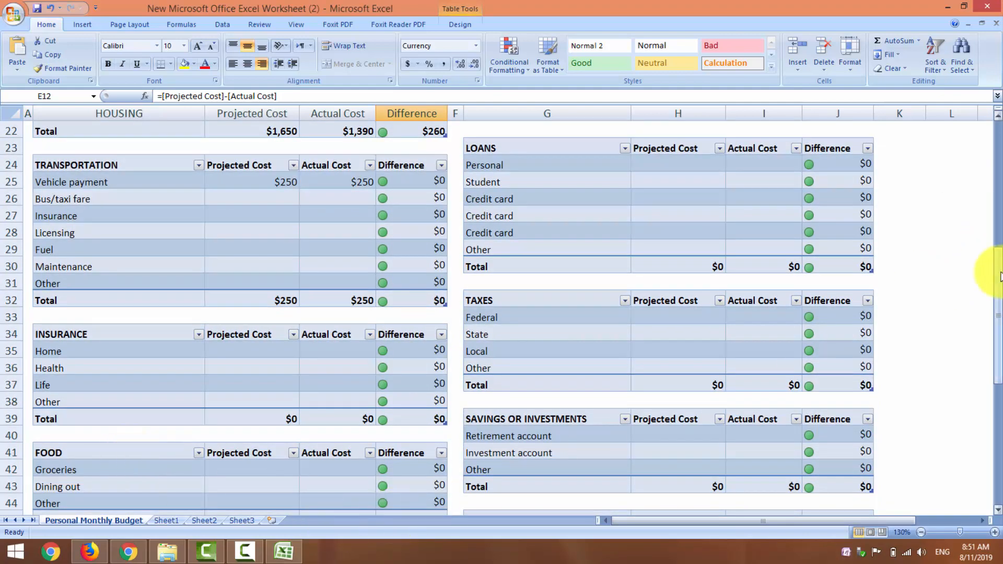
pyautogui.moveTo(992, 266); pyautogui.dragTo(991, 387)
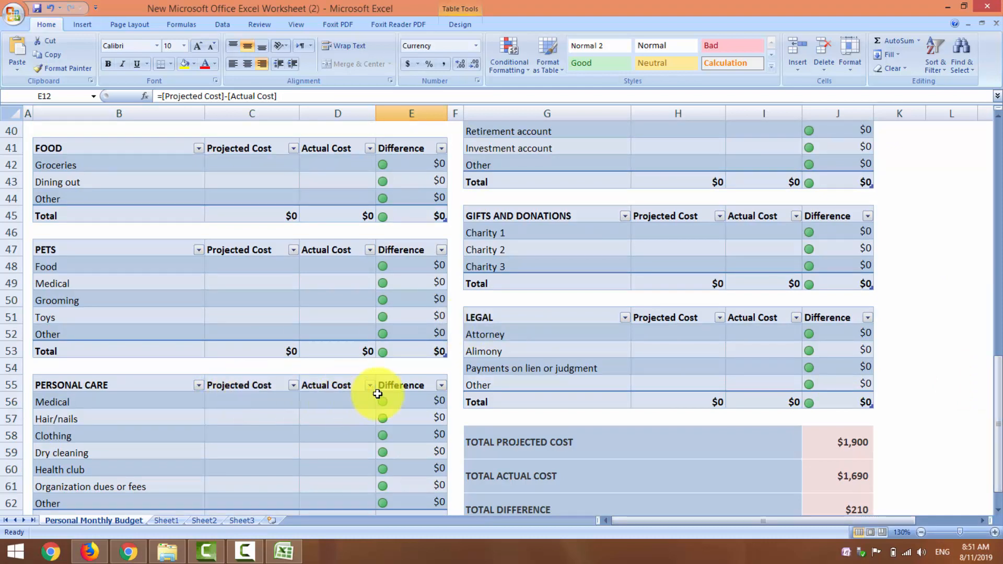
pyautogui.moveTo(998, 386); pyautogui.dragTo(970, 161)
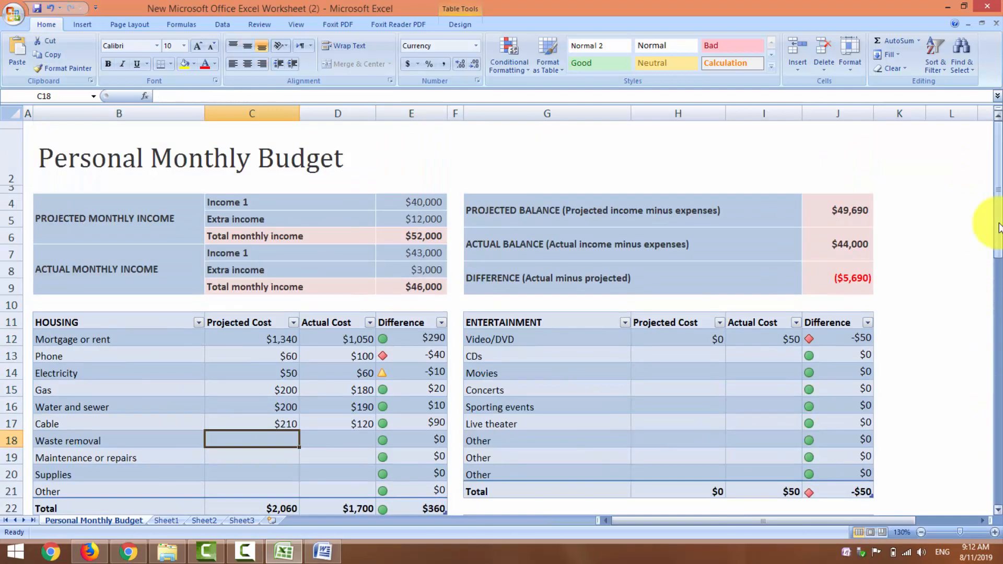
pyautogui.moveTo(998, 218); pyautogui.dragTo(993, 368)
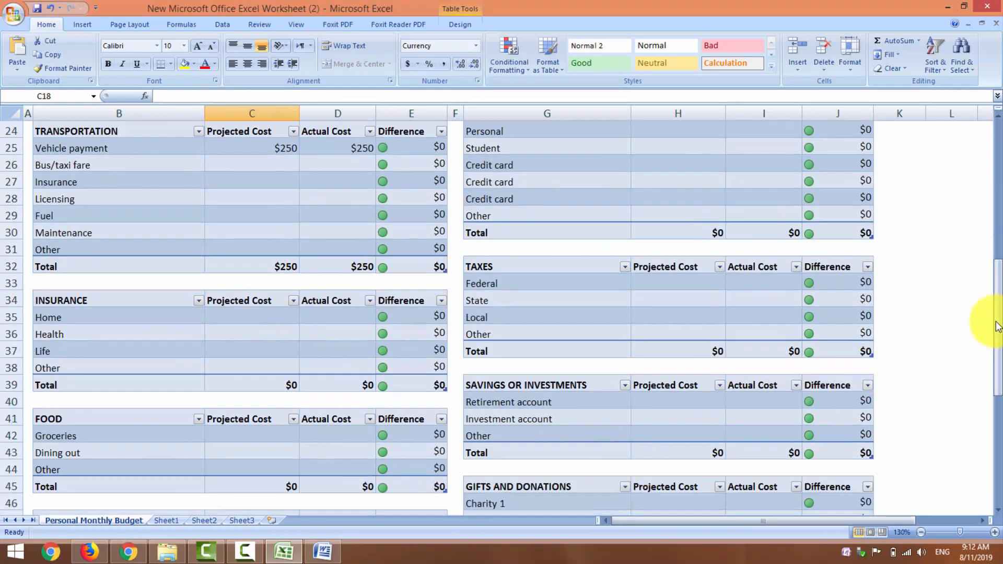
pyautogui.moveTo(998, 327); pyautogui.dragTo(997, 436)
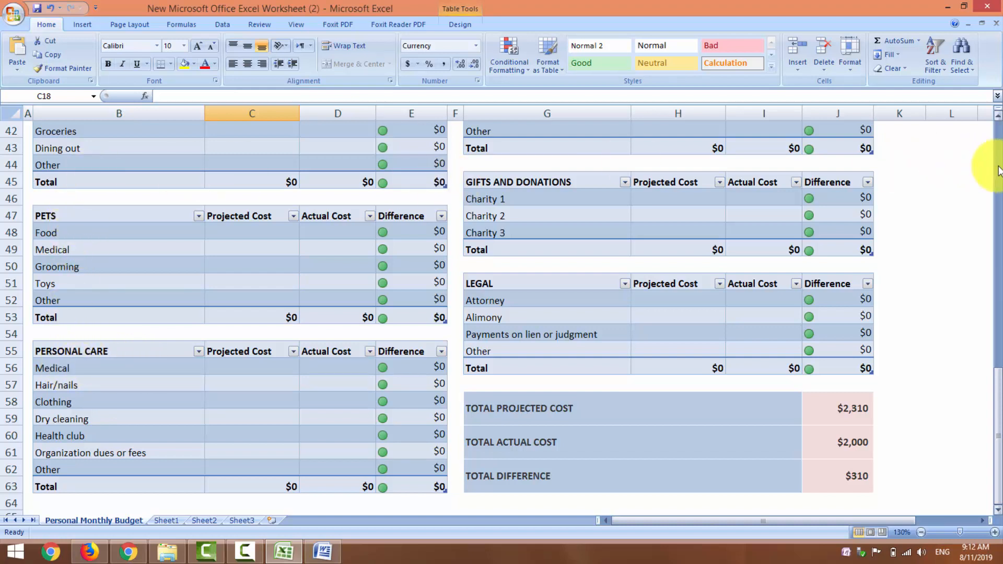
pyautogui.click(139, 349)
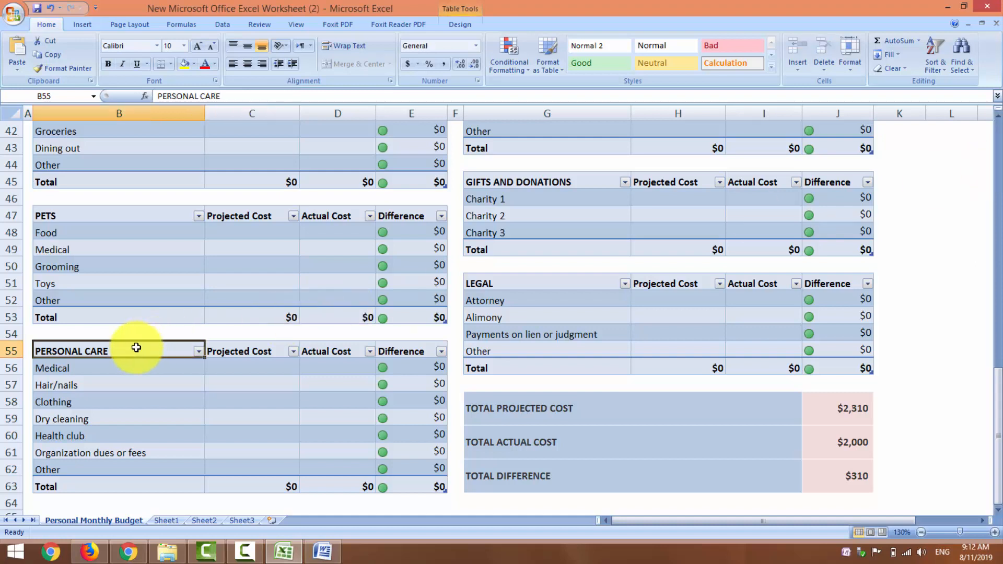
pyautogui.click(75, 388)
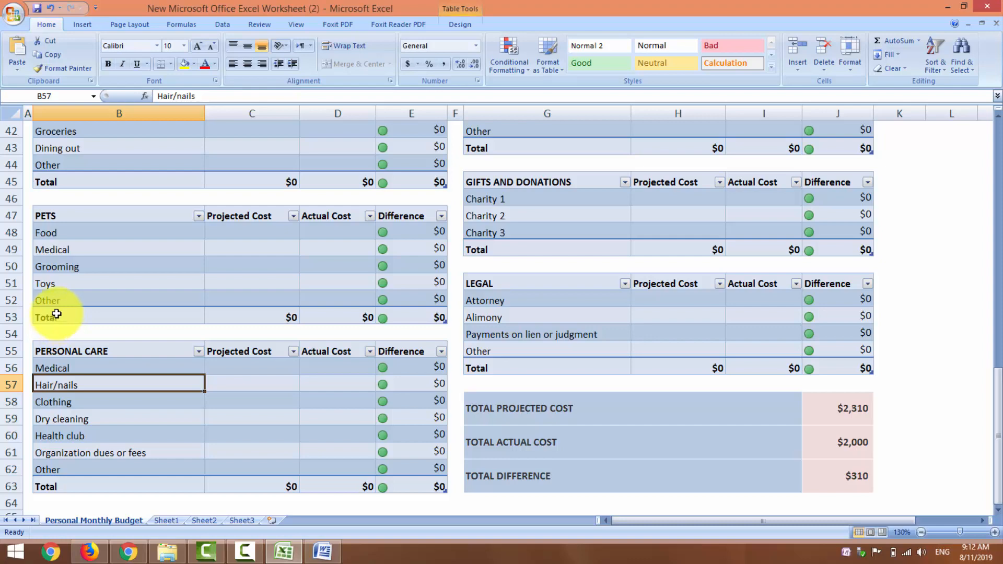
# Replace the Toys item in the Pets table with "royee"
pyautogui.click(63, 283)
pyautogui.write('royee')
pyautogui.click(577, 332)
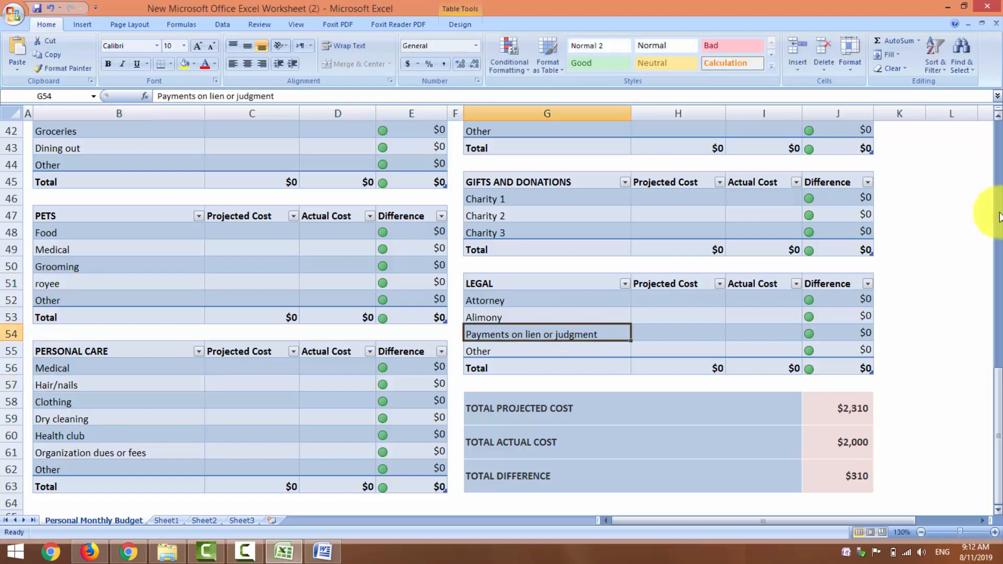
# Set the actual monthly Income 1 to 54000
pyautogui.scroll(13, 999, 217)
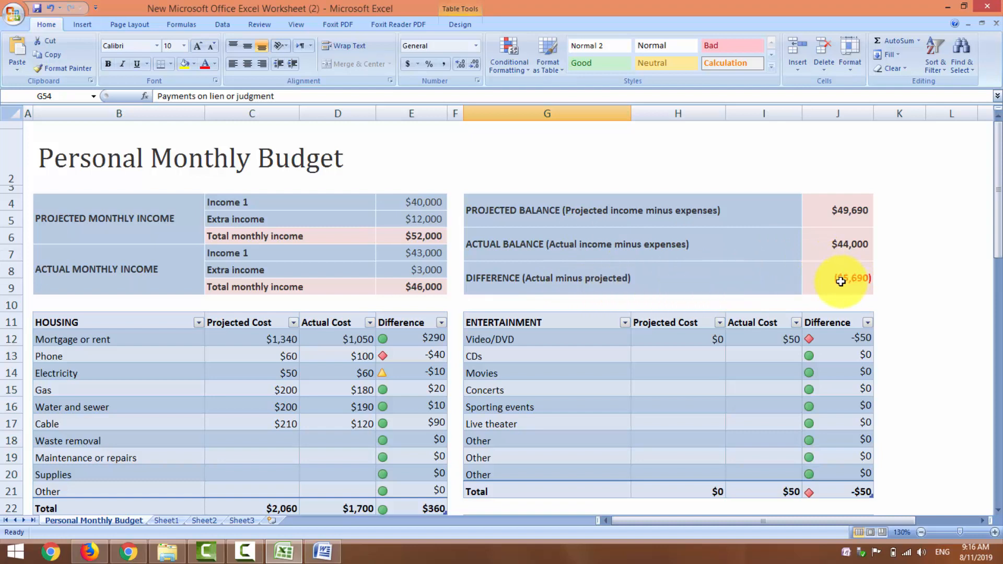
pyautogui.click(390, 254)
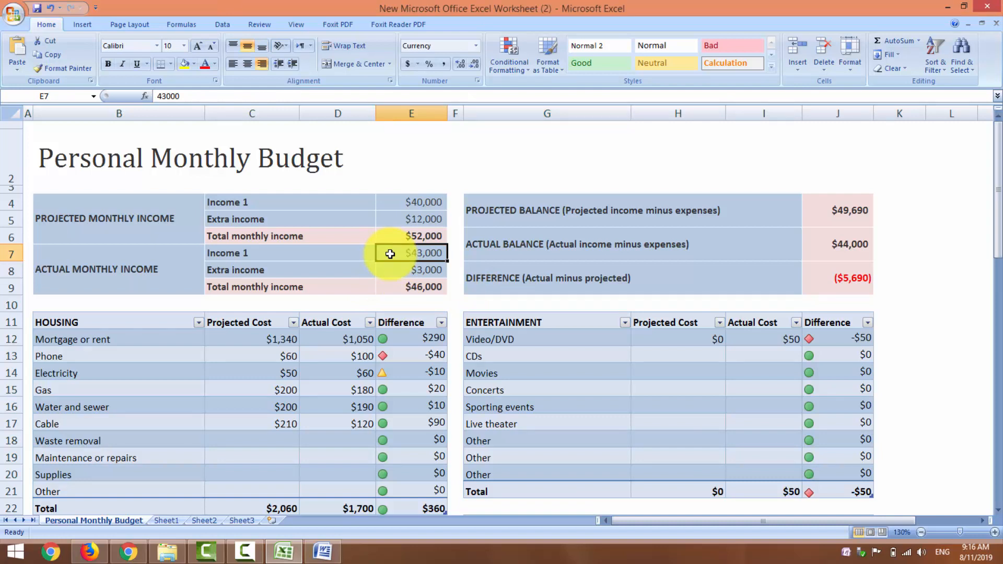
pyautogui.write('54')
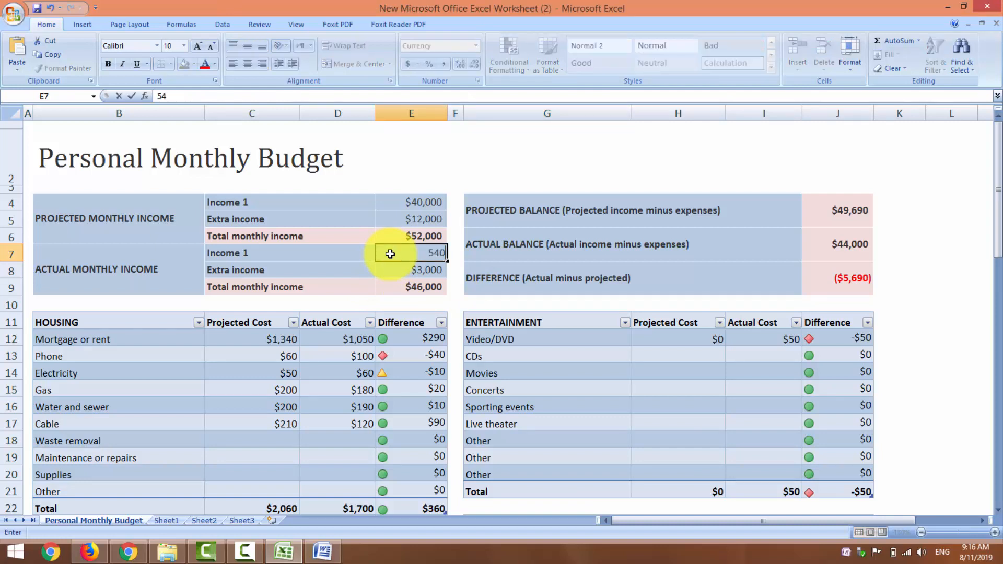
pyautogui.press('Return')
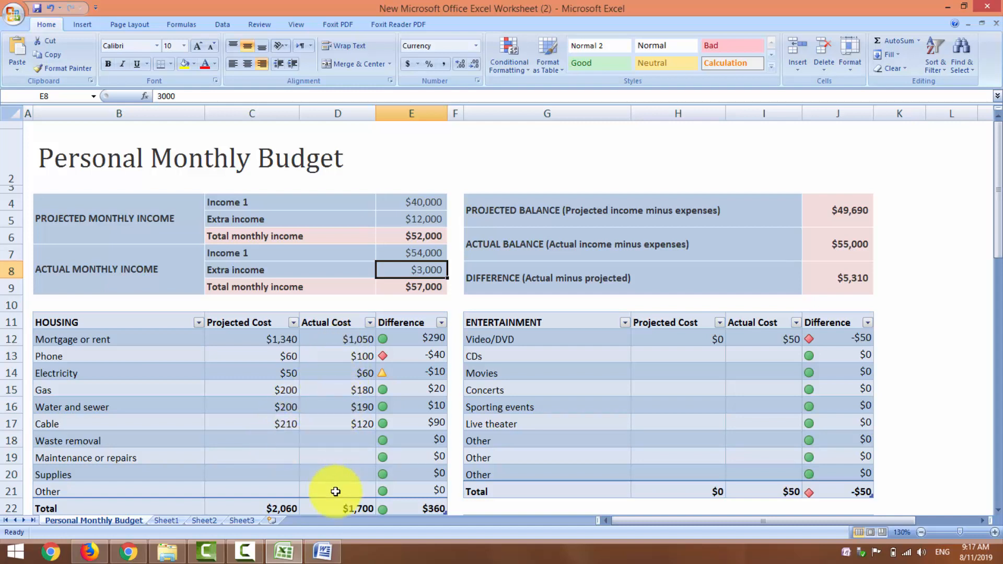
# Check the total cost summary at the end of the budget sheet, and switch to the Pakistan Today document in Word
pyautogui.click(998, 470)
pyautogui.click(998, 471)
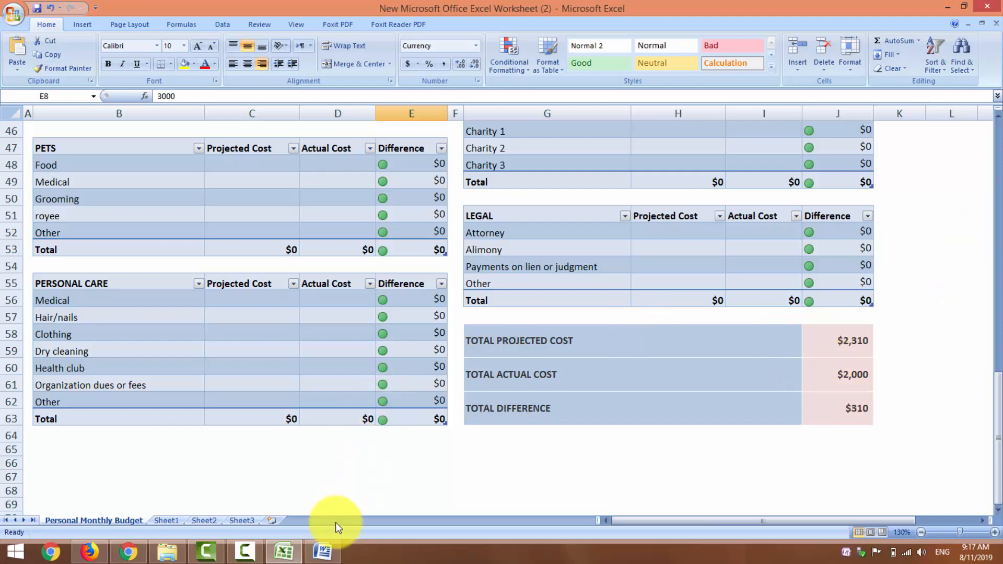
pyautogui.click(327, 551)
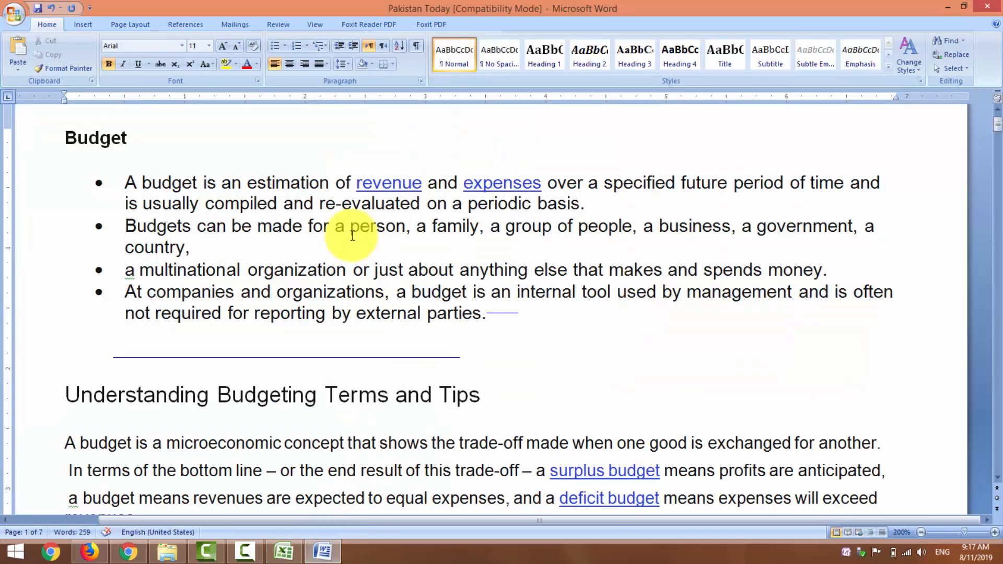